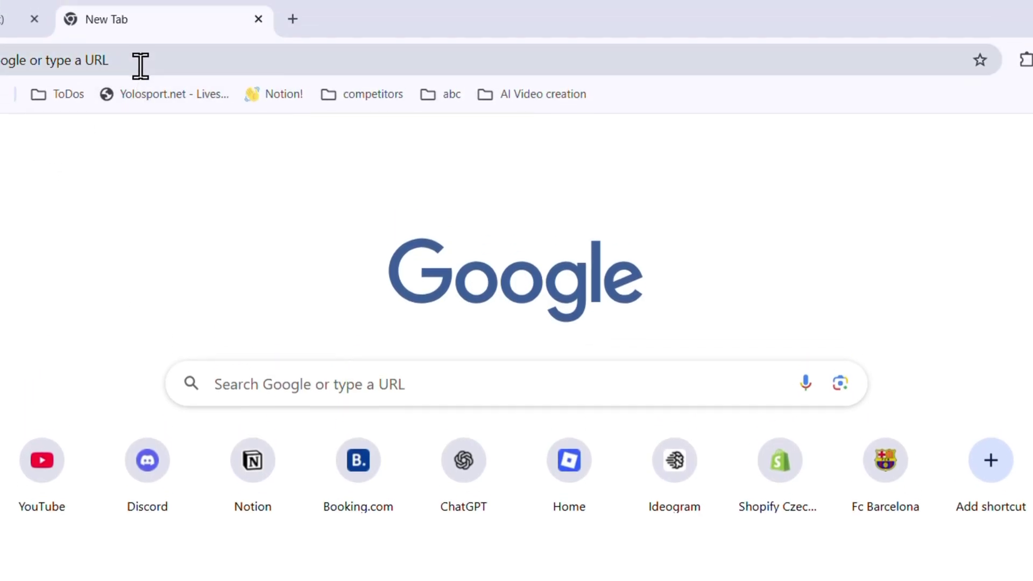
Search Google for 'asus armory crate download' and scroll through the results
{"action": "left_click", "coordinate": [264, 367]}
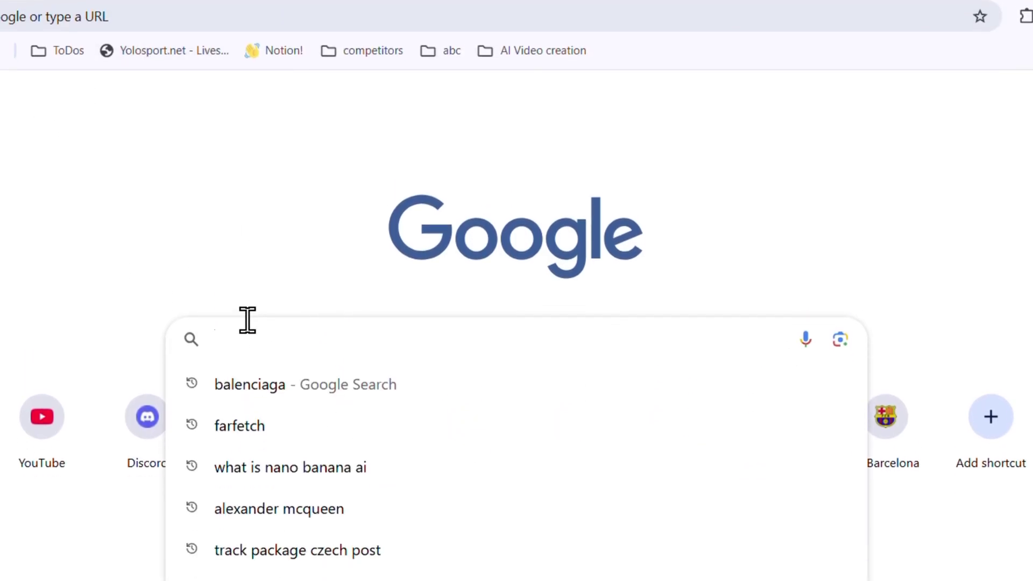
{"action": "type", "text": "Asus Armory Crate"}
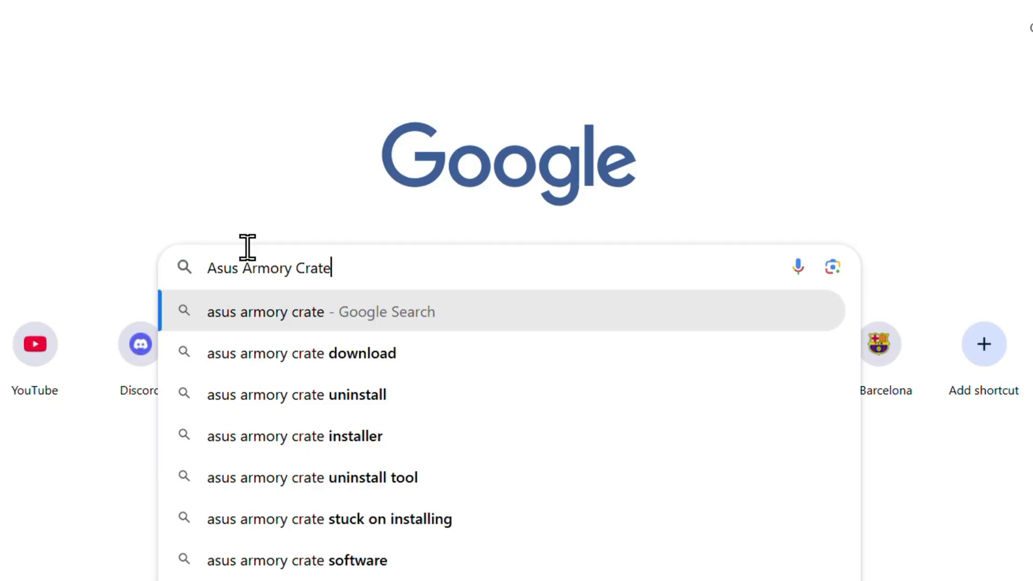
{"action": "left_click", "coordinate": [379, 354]}
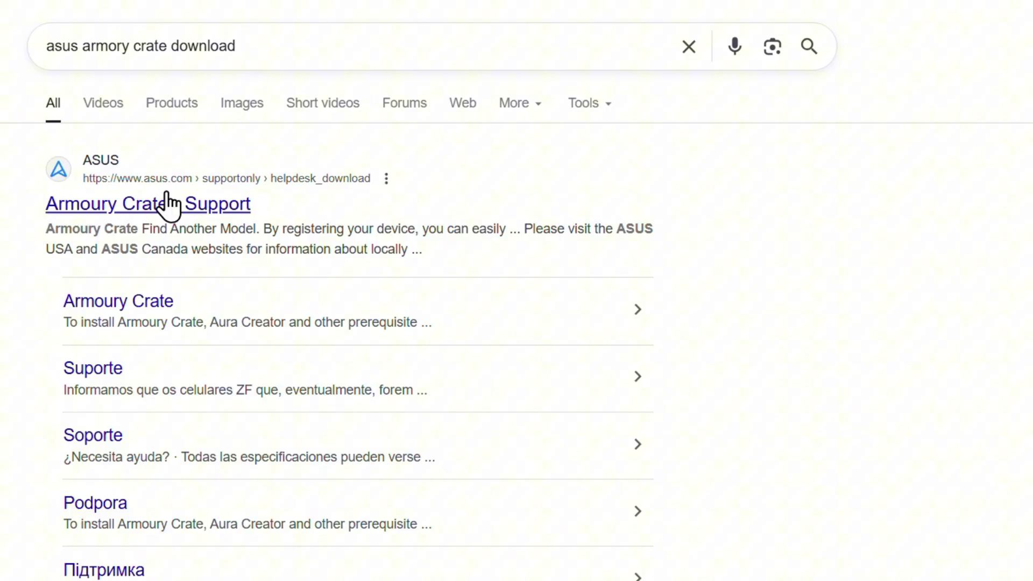
{"action": "scroll", "coordinate": [347, 209], "scroll_direction": "down", "scroll_amount": 5}
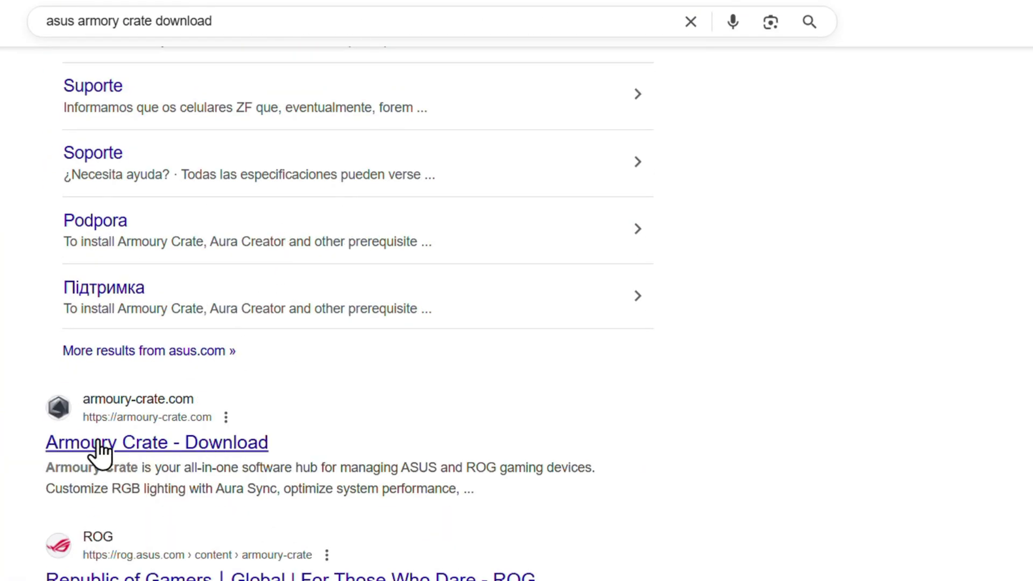
Open the armoury-crate.com Download page and find the utility table with Installer 3.2.11.2 (1.48 MB)
{"action": "left_click", "coordinate": [220, 443]}
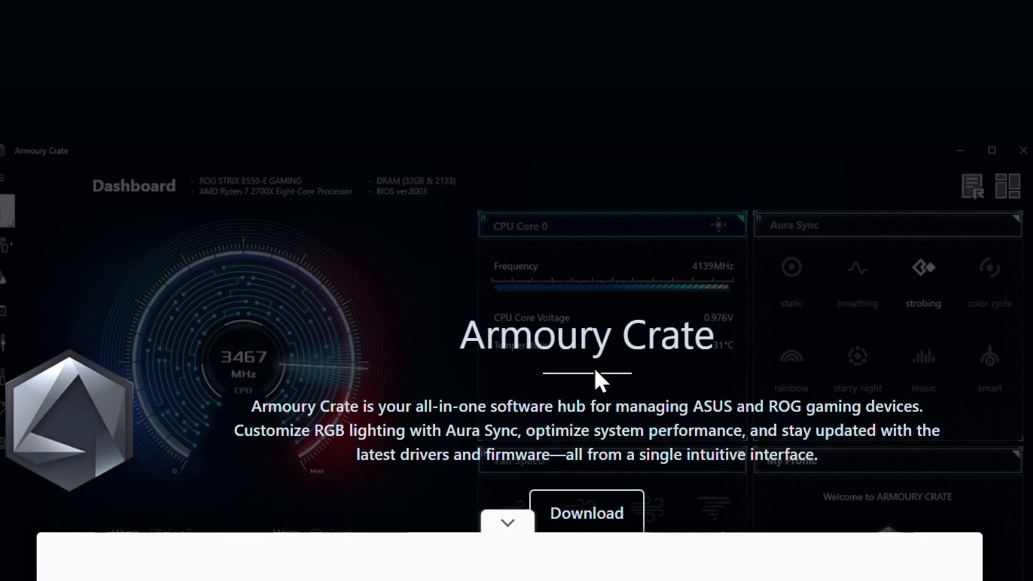
{"action": "scroll", "coordinate": [594, 367], "scroll_direction": "down", "scroll_amount": 5}
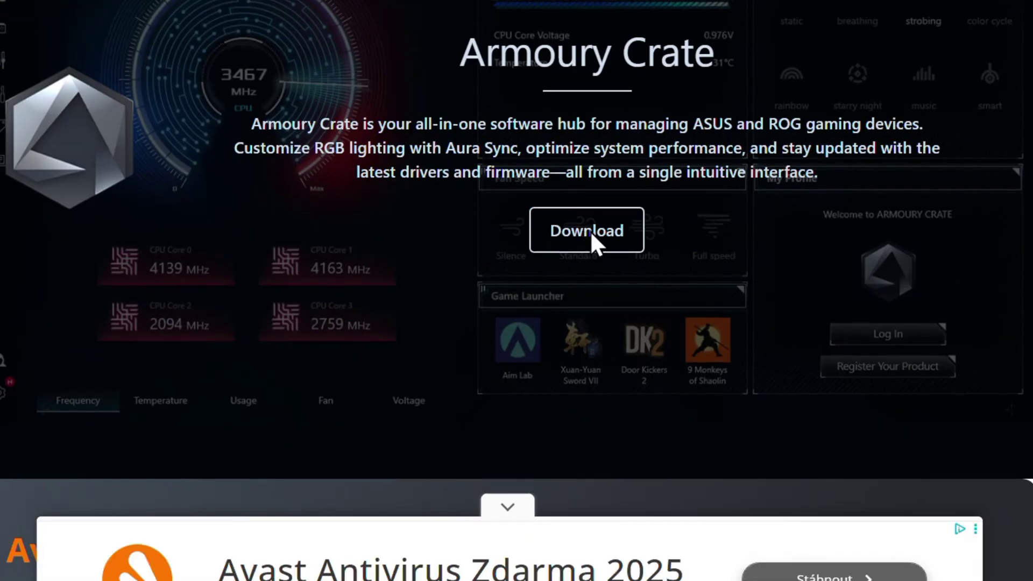
{"action": "left_click", "coordinate": [590, 231]}
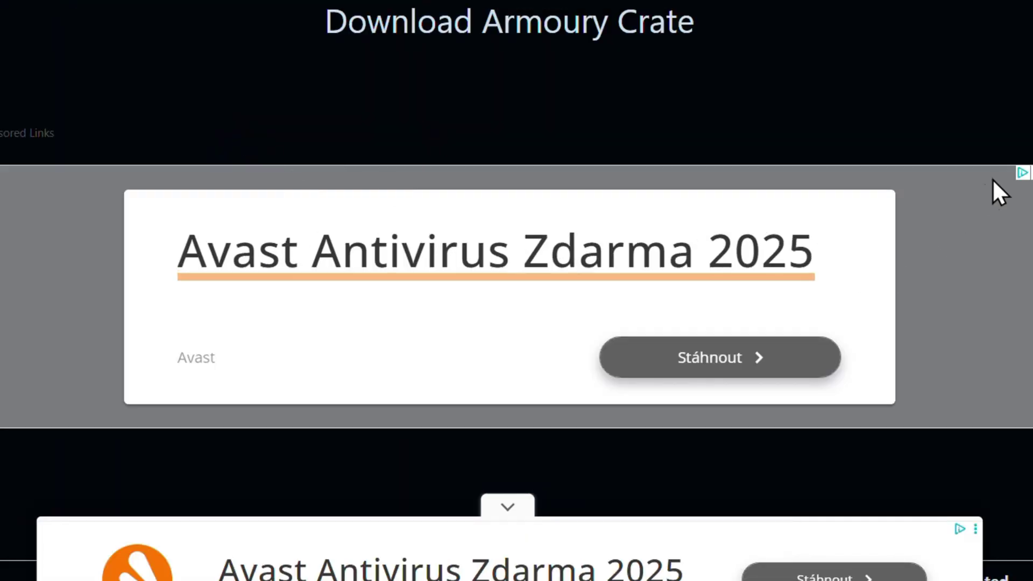
{"action": "scroll", "coordinate": [685, 242], "scroll_direction": "down", "scroll_amount": 6}
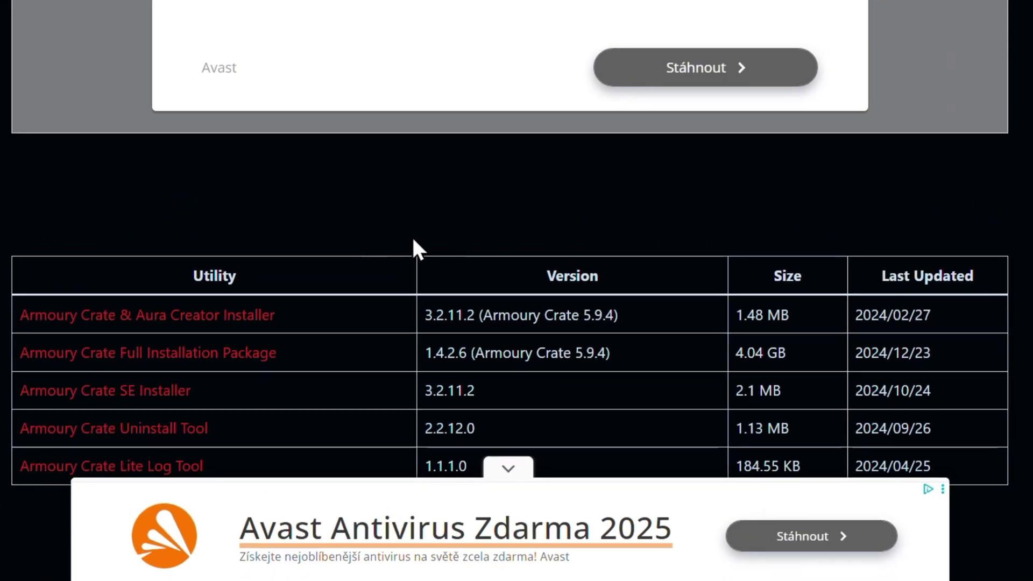
{"action": "scroll", "coordinate": [203, 318], "scroll_direction": "down", "scroll_amount": 7}
{"action": "scroll", "coordinate": [187, 286], "scroll_direction": "up", "scroll_amount": 7}
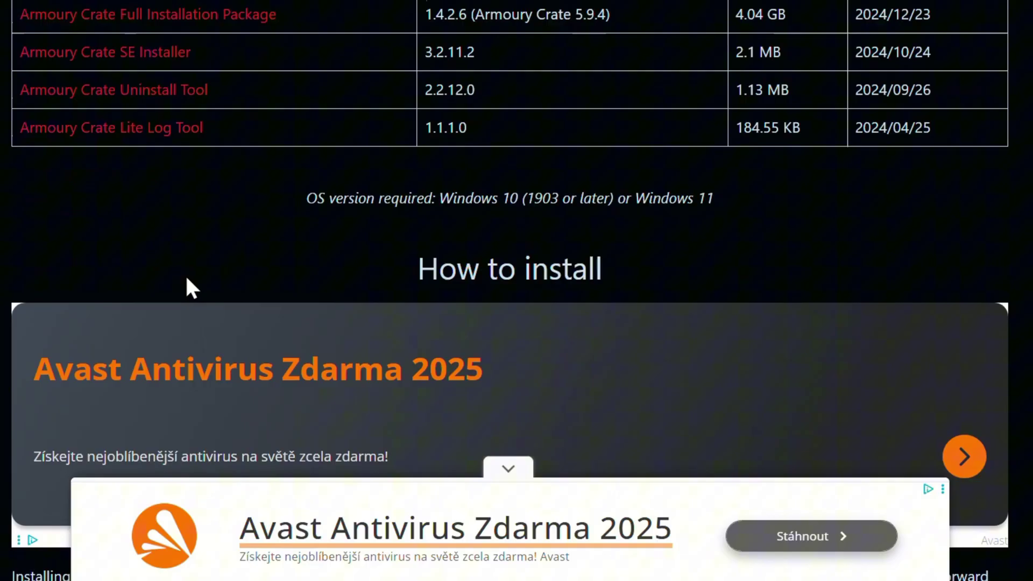
{"action": "scroll", "coordinate": [288, 281], "scroll_direction": "down", "scroll_amount": 15}
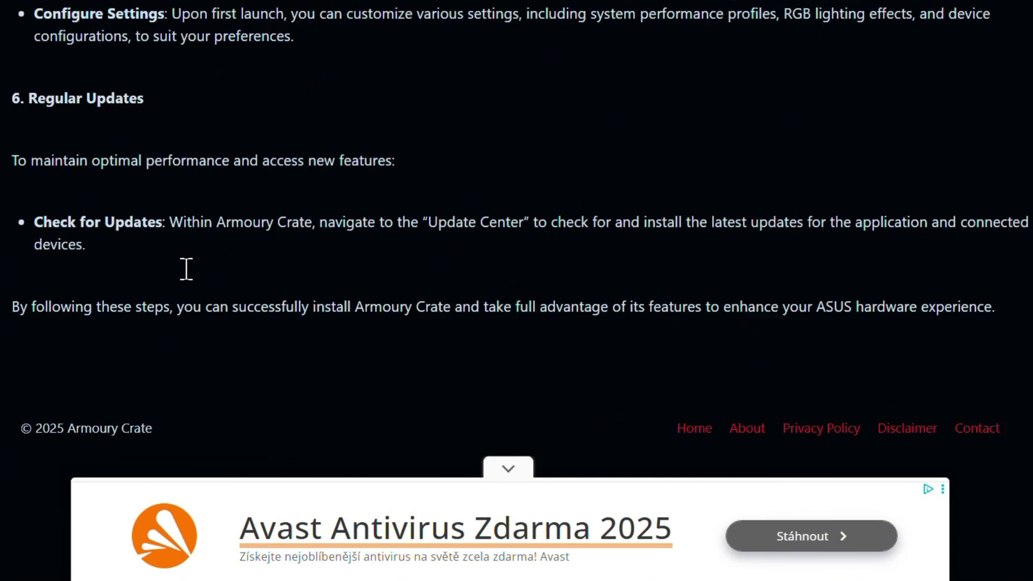
{"action": "scroll", "coordinate": [21, 300], "scroll_direction": "up", "scroll_amount": 15}
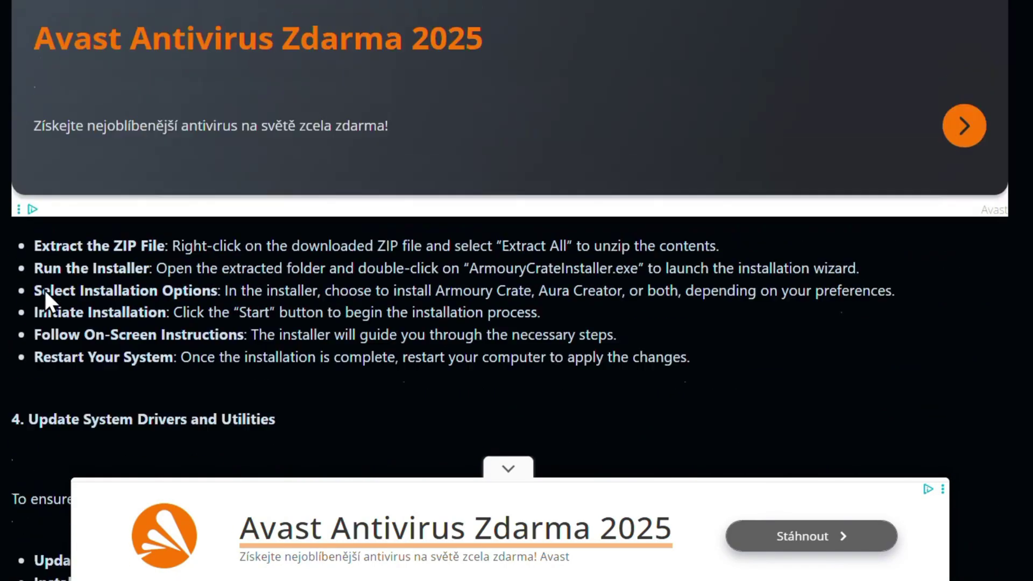
{"action": "scroll", "coordinate": [121, 283], "scroll_direction": "up", "scroll_amount": 10}
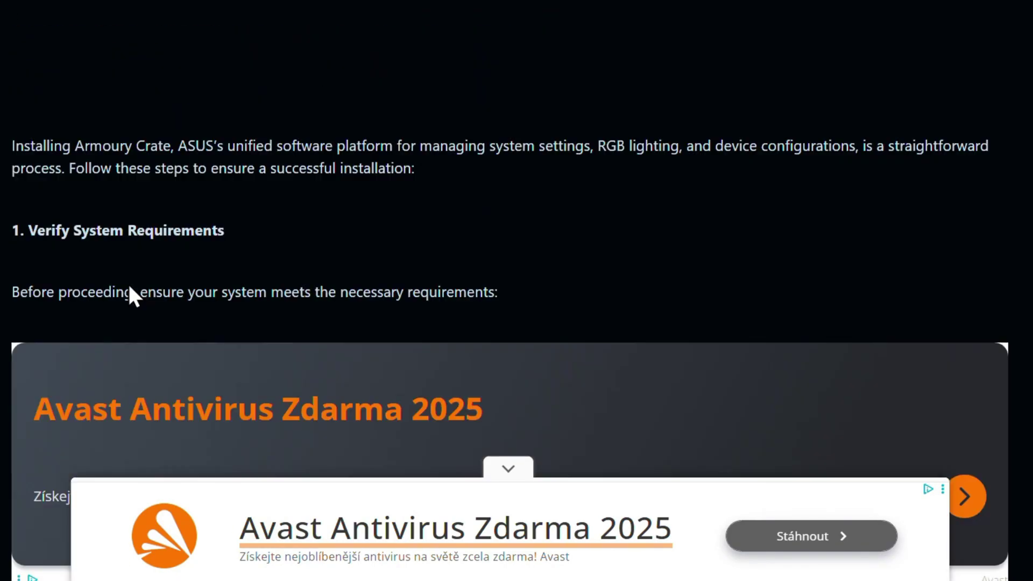
{"action": "scroll", "coordinate": [125, 276], "scroll_direction": "up", "scroll_amount": 10}
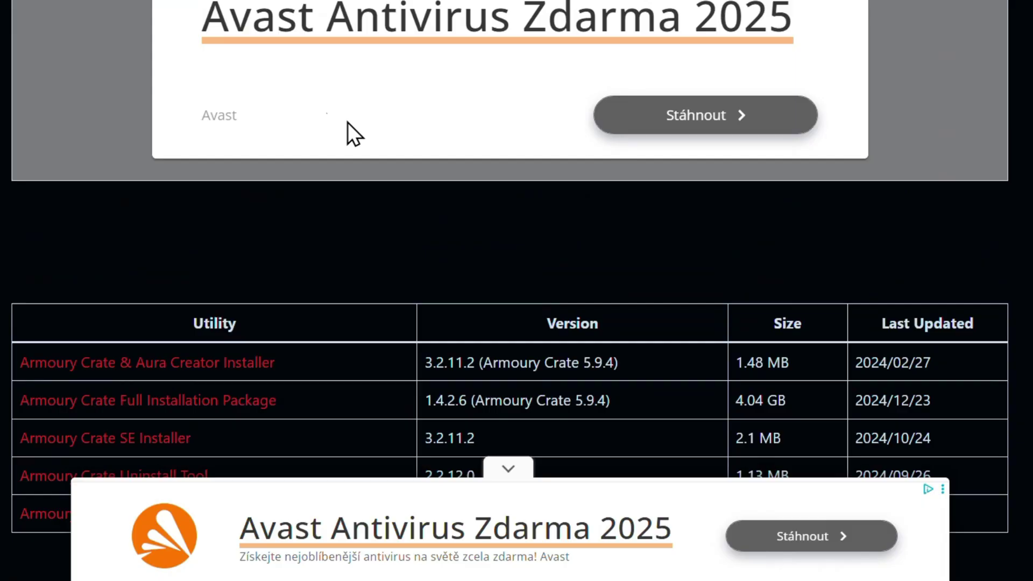
{"action": "scroll", "coordinate": [143, 242], "scroll_direction": "down", "scroll_amount": 3}
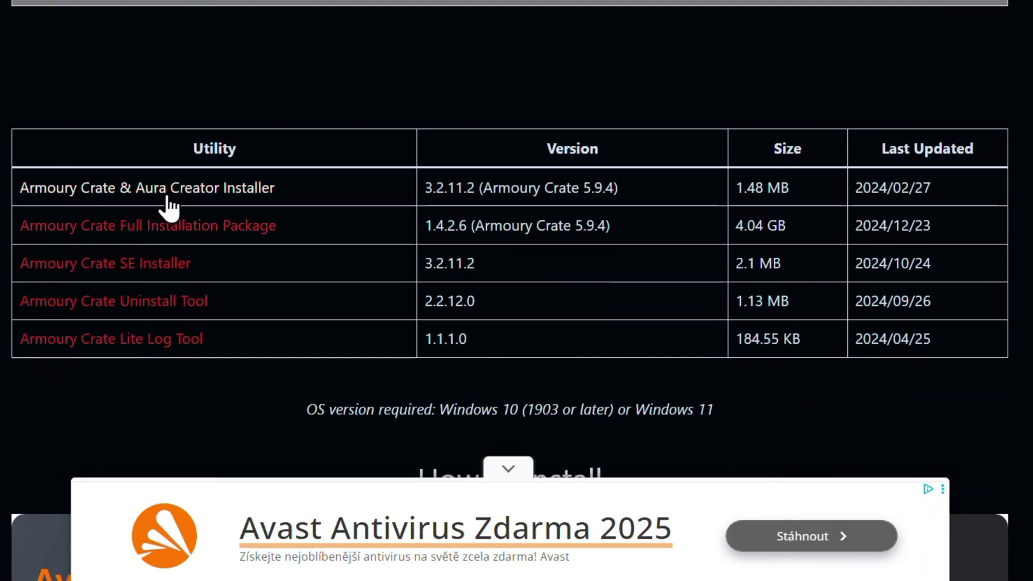
Download ArmouryCrateInstallTool.zip, dismiss the ad pop-up, and show the zip in its folder
{"action": "left_click", "coordinate": [221, 202]}
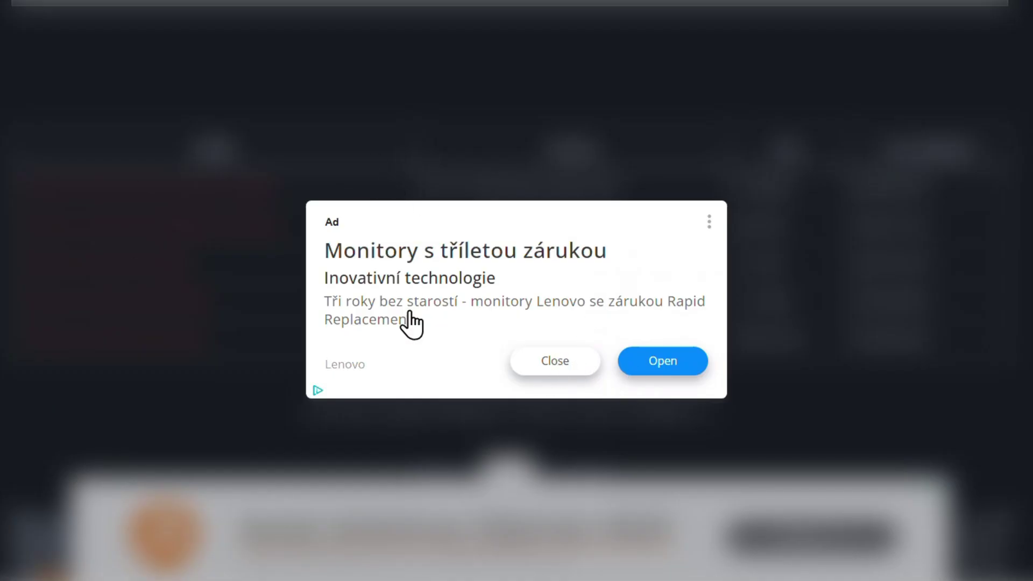
{"action": "left_click", "coordinate": [550, 365]}
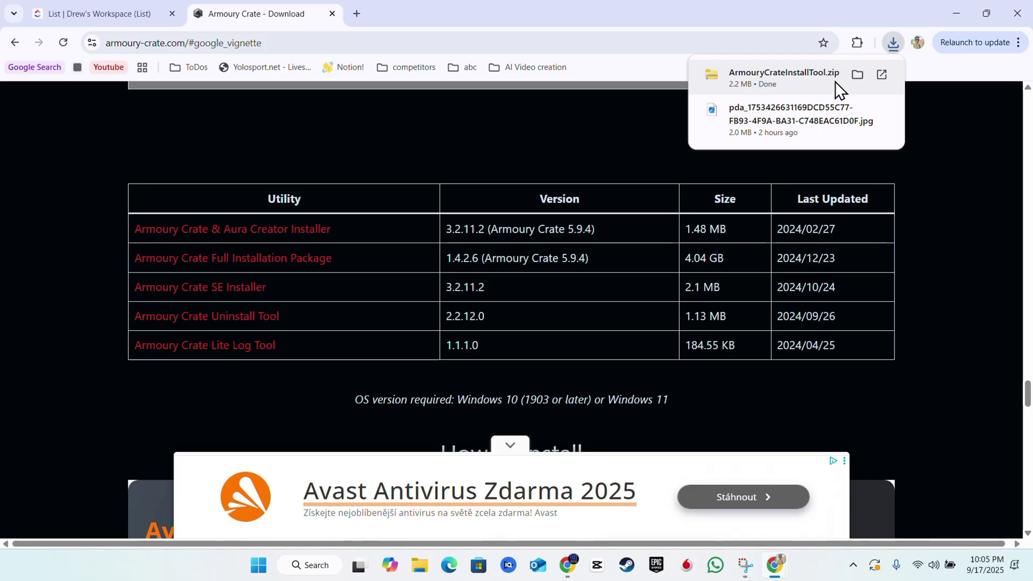
{"action": "left_click", "coordinate": [856, 78]}
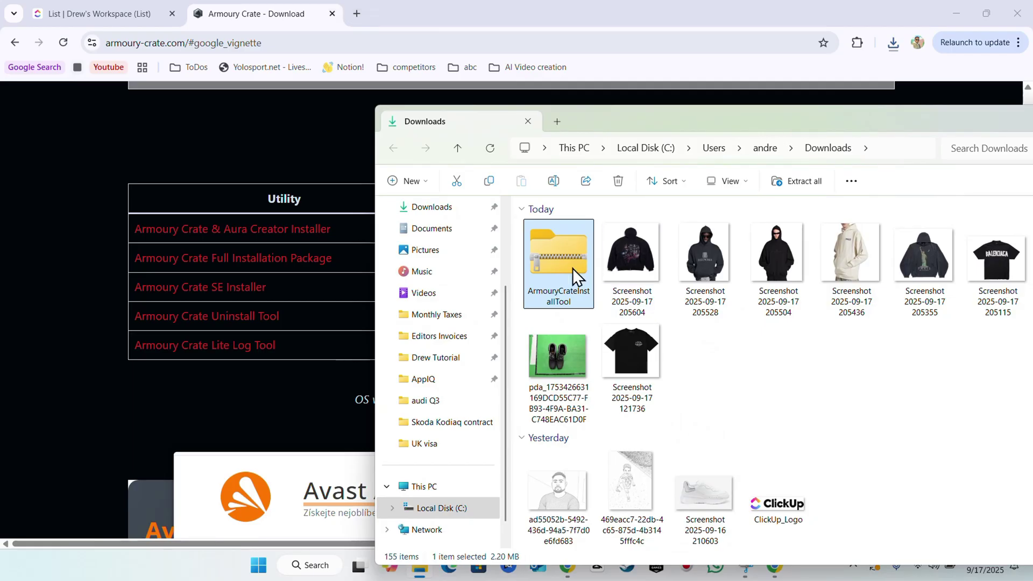
Extract ArmouryCrateInstallTool.zip into an ArmouryCrateInstallTool folder in Downloads
{"action": "right_click", "coordinate": [559, 273]}
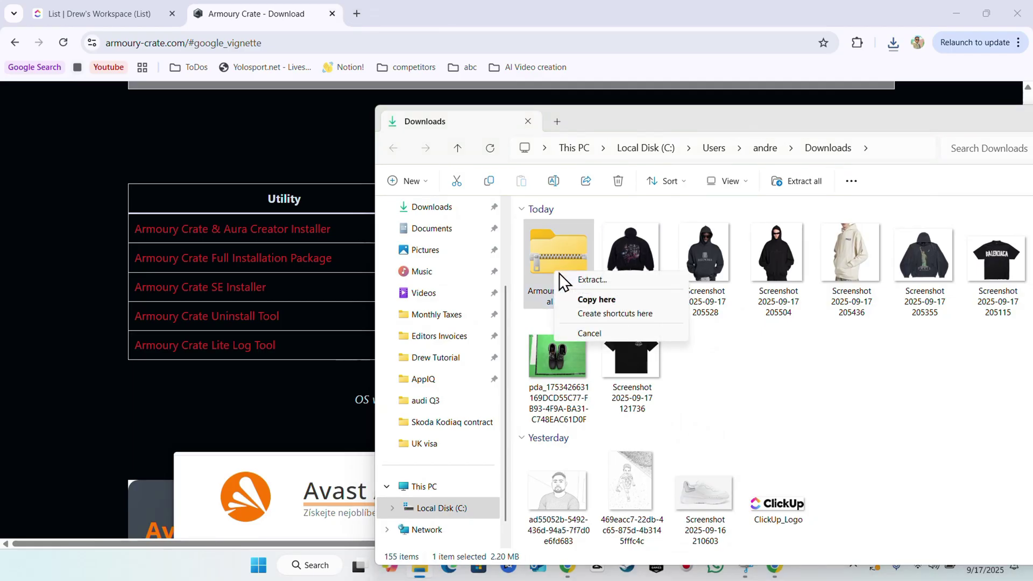
{"action": "left_click", "coordinate": [556, 256]}
{"action": "right_click", "coordinate": [556, 258]}
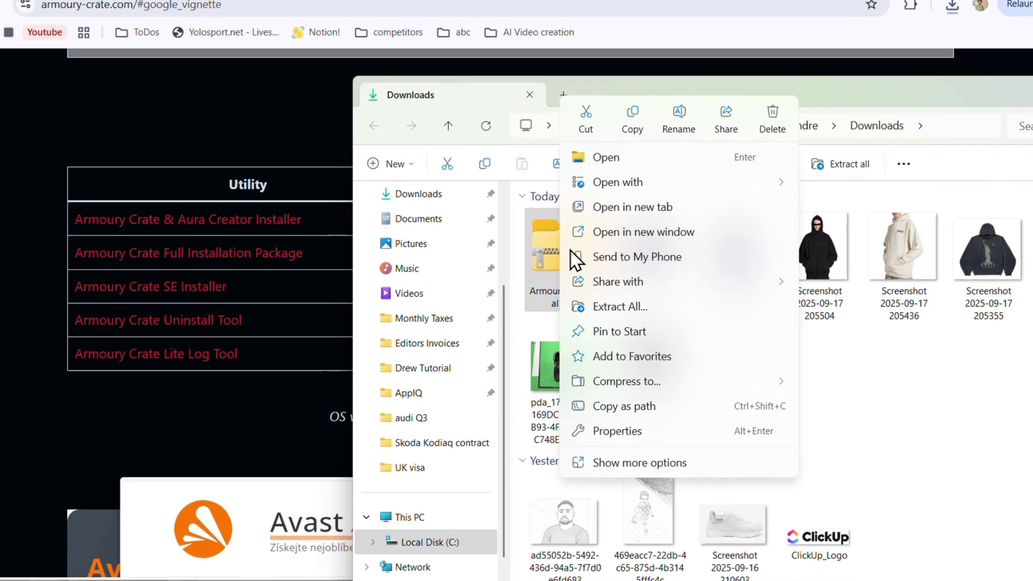
{"action": "left_click", "coordinate": [619, 306]}
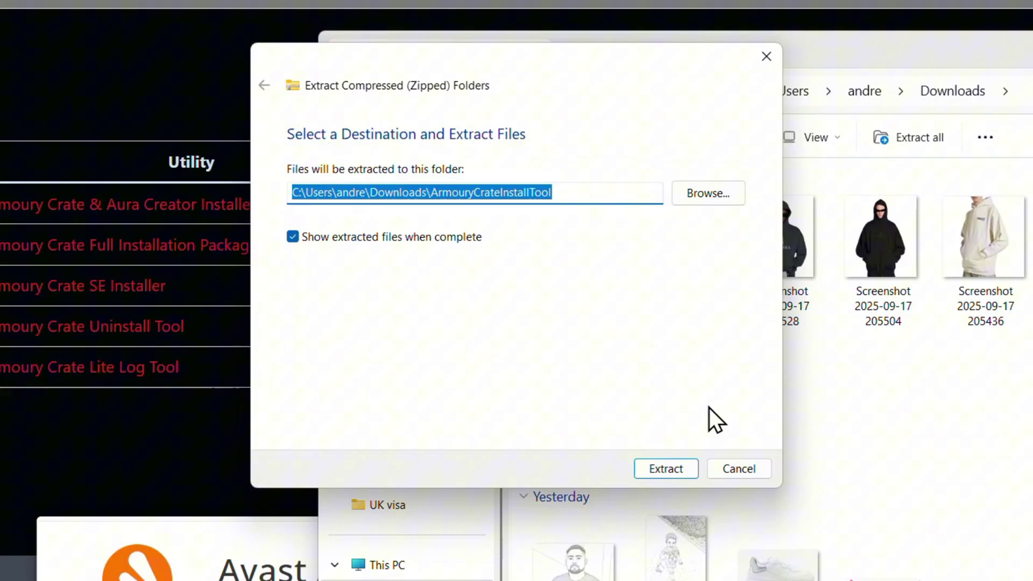
{"action": "left_click", "coordinate": [661, 466]}
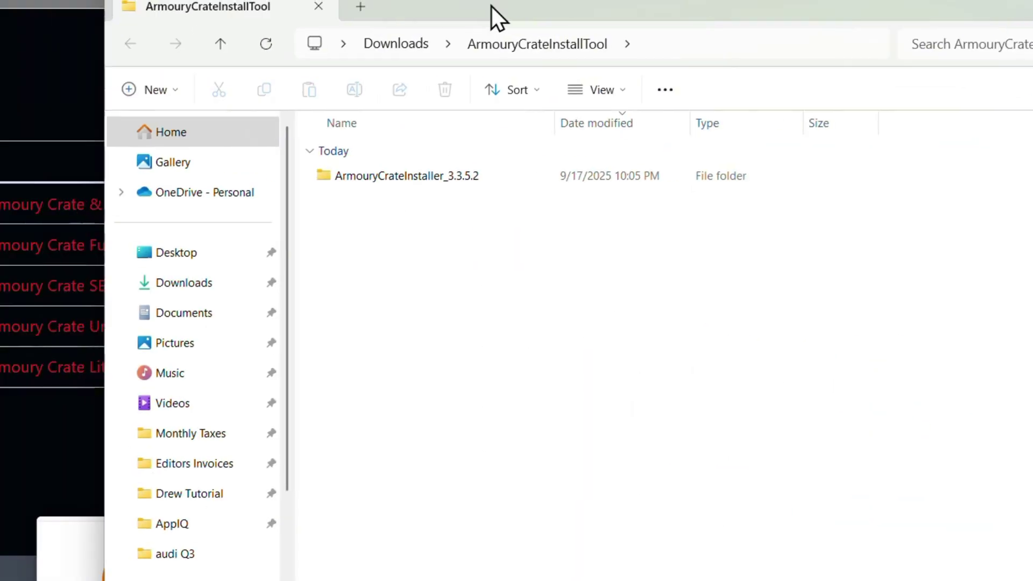
Launch ArmouryCrateInstaller from the ArmouryCrateInstaller_3.3.5.2 folder, then close that Explorer window
{"action": "left_click", "coordinate": [62, 75]}
{"action": "double_click", "coordinate": [459, 173]}
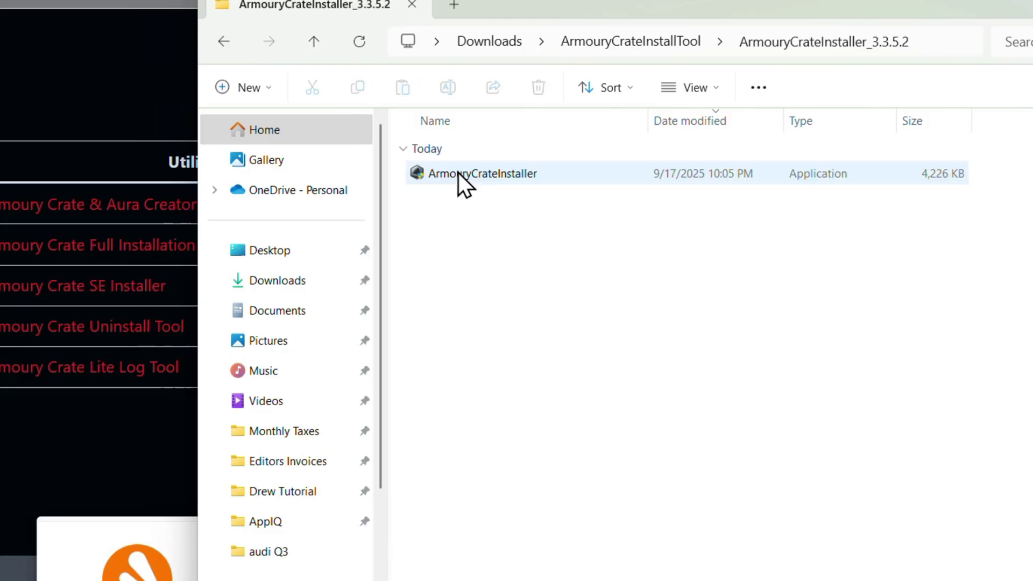
{"action": "left_click", "coordinate": [469, 175]}
{"action": "double_click", "coordinate": [469, 175]}
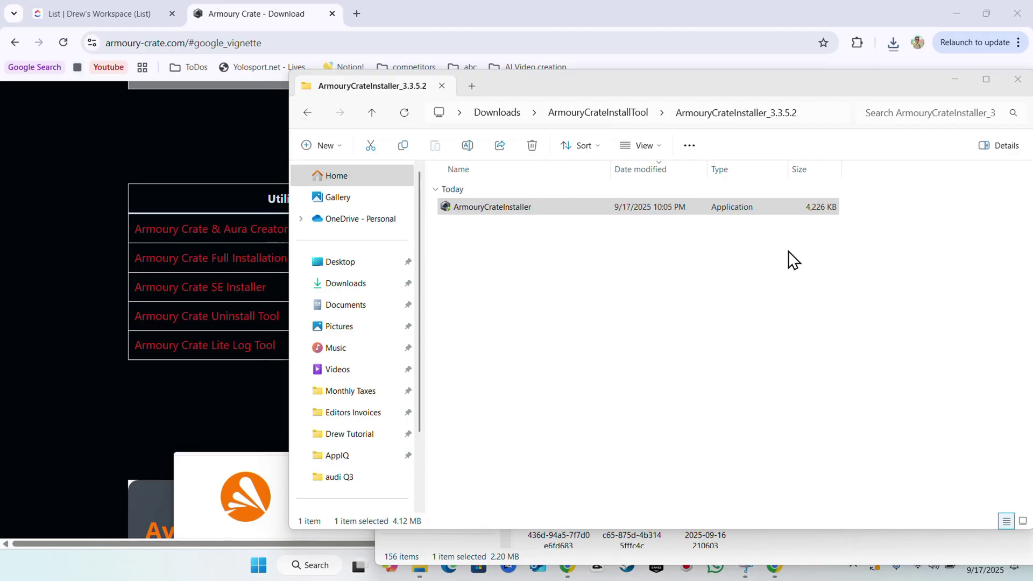
{"action": "left_click", "coordinate": [1016, 81]}
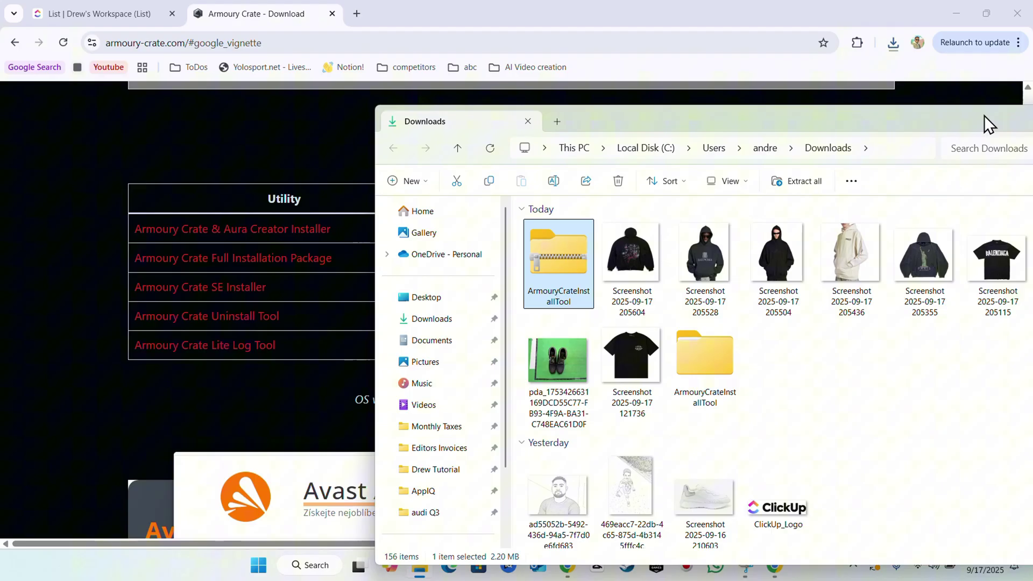
Close the Downloads window and minimize Chrome, then install only Armoury Crate, excluding Aura Creator and Virtual Pet
{"action": "left_click", "coordinate": [1015, 121]}
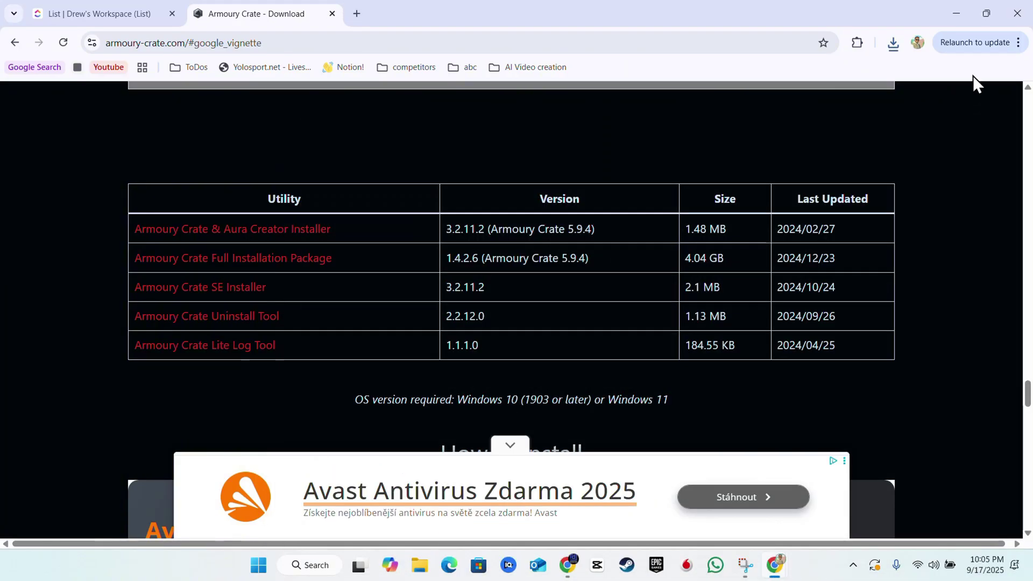
{"action": "left_click", "coordinate": [957, 14]}
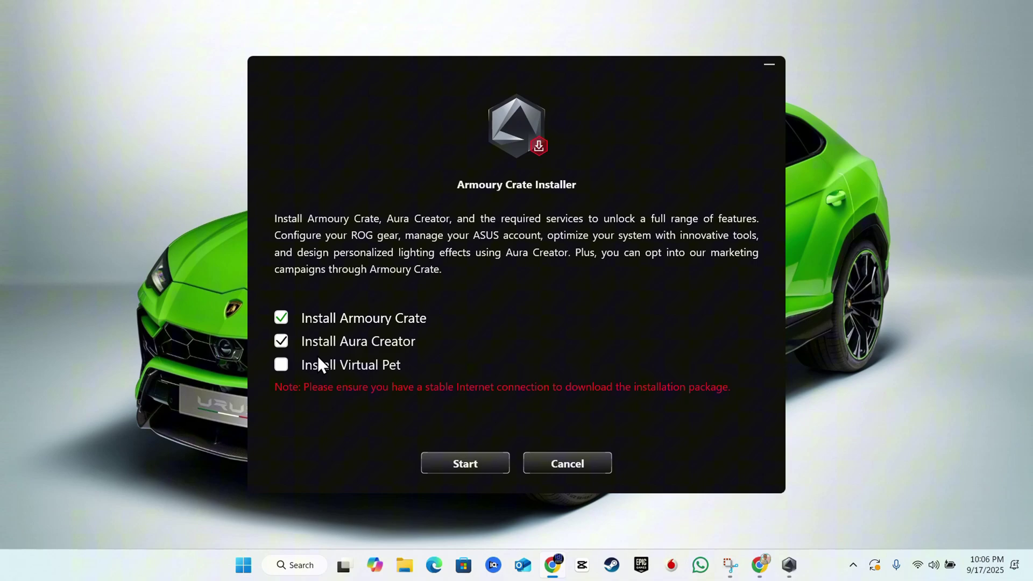
{"action": "left_click", "coordinate": [285, 364]}
{"action": "left_click", "coordinate": [280, 344]}
{"action": "left_click", "coordinate": [281, 365]}
{"action": "left_click", "coordinate": [467, 469]}
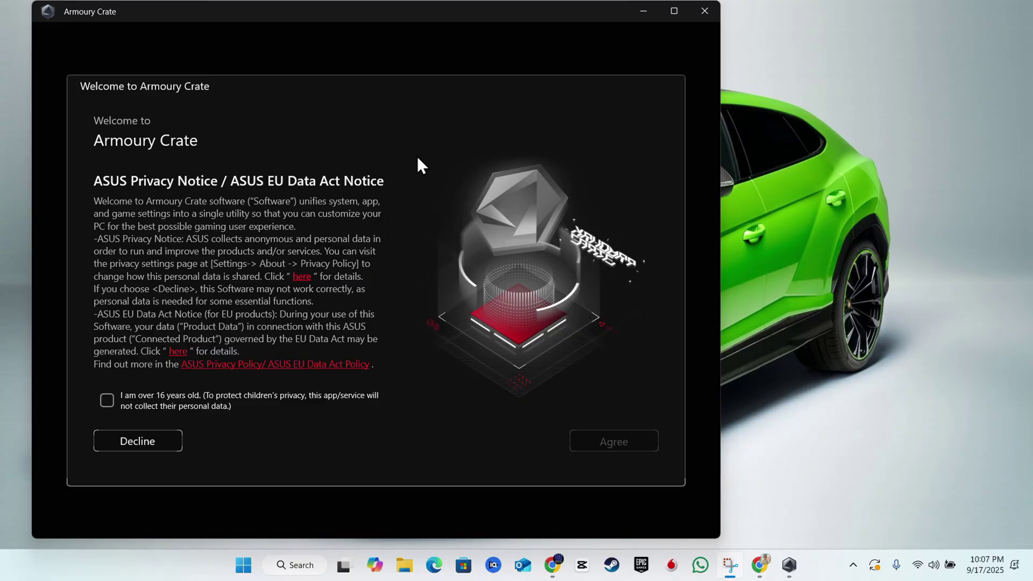
Confirm being over 16, agree to the privacy notice, and opt into Playground
{"action": "left_click", "coordinate": [107, 400]}
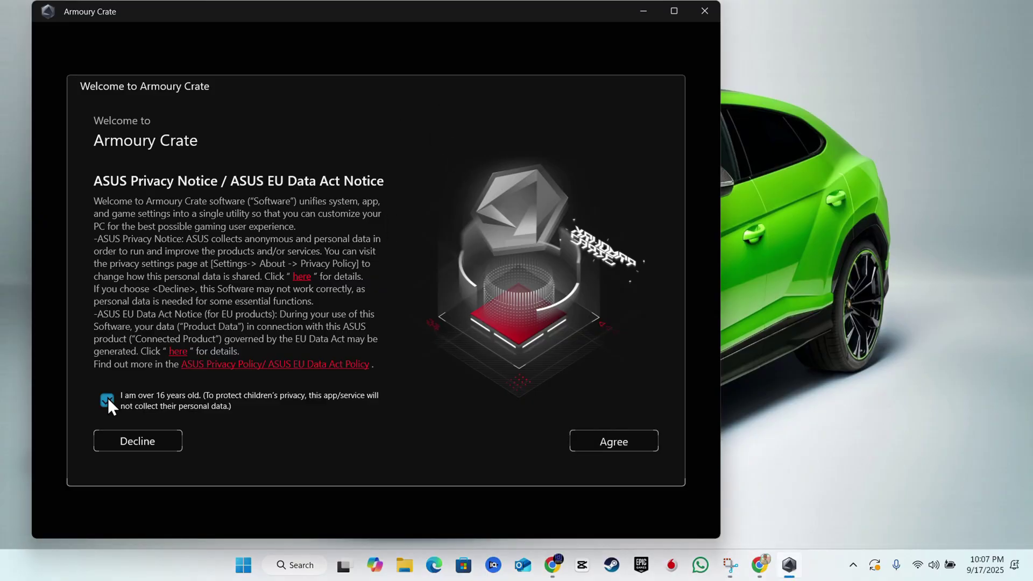
{"action": "left_click", "coordinate": [602, 440]}
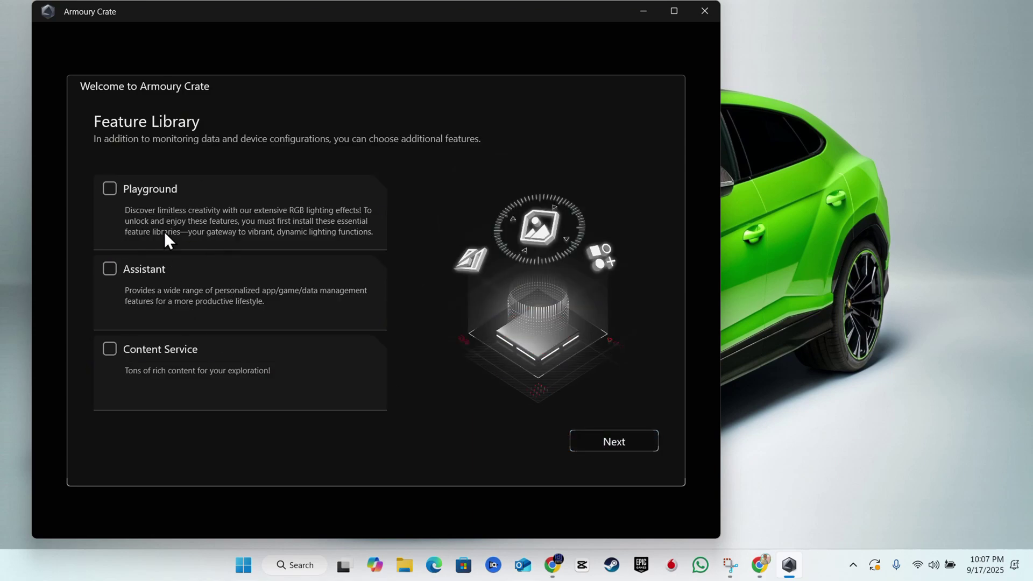
{"action": "left_click", "coordinate": [111, 187]}
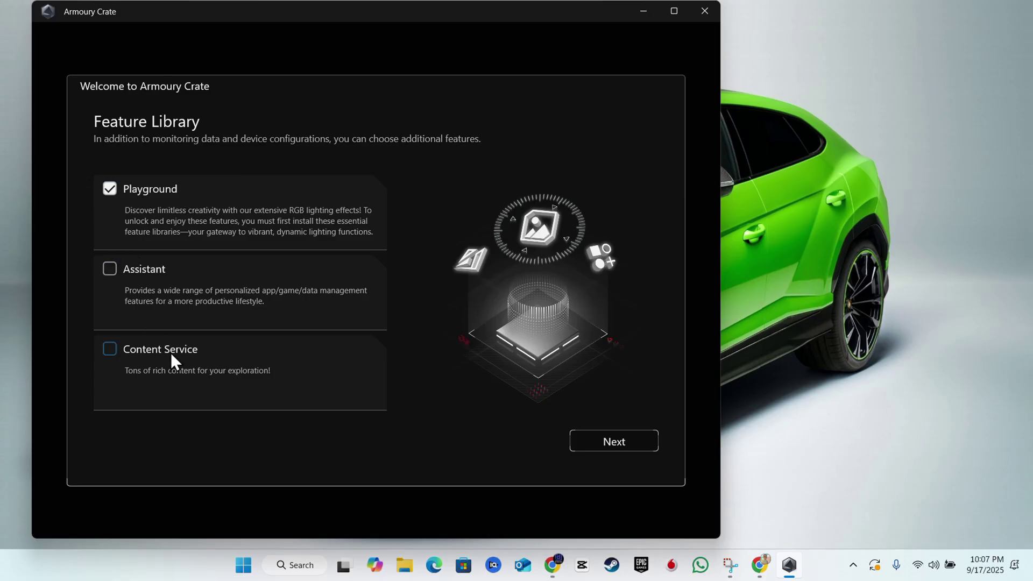
{"action": "left_click", "coordinate": [614, 451]}
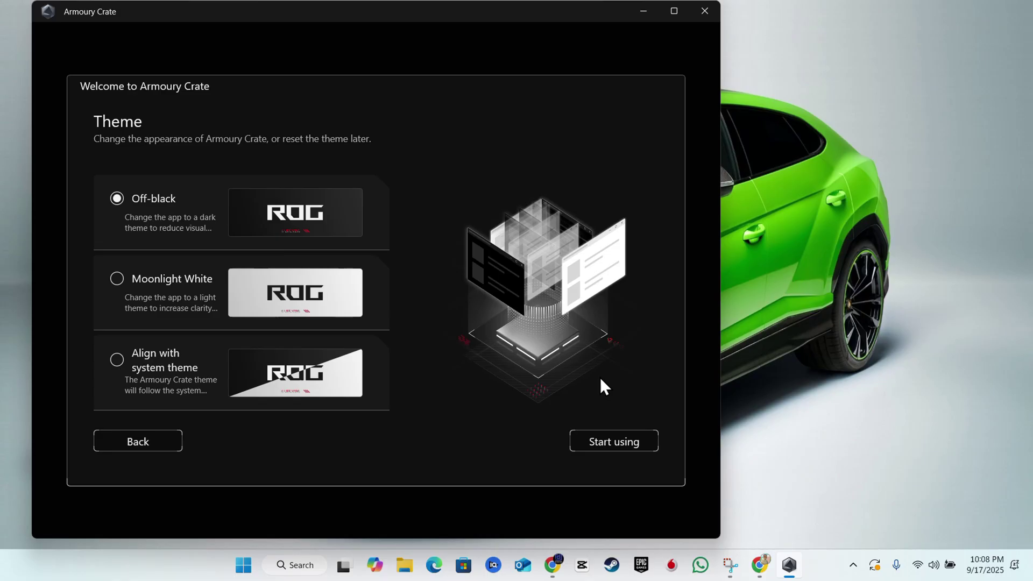
Start using Armoury Crate with the Off-black theme and acknowledge the User Account Control notice
{"action": "left_click", "coordinate": [606, 443]}
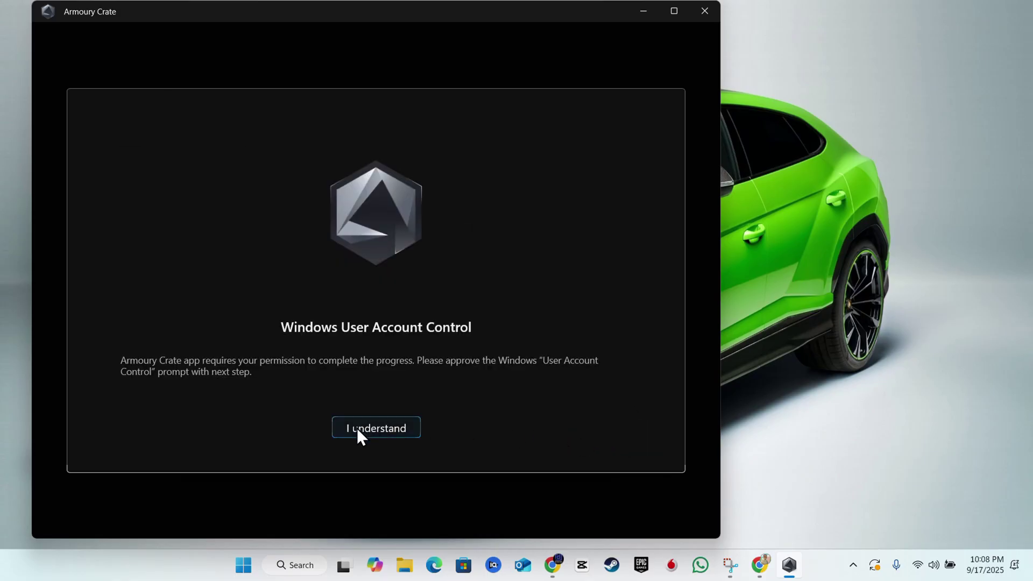
{"action": "left_click", "coordinate": [376, 430]}
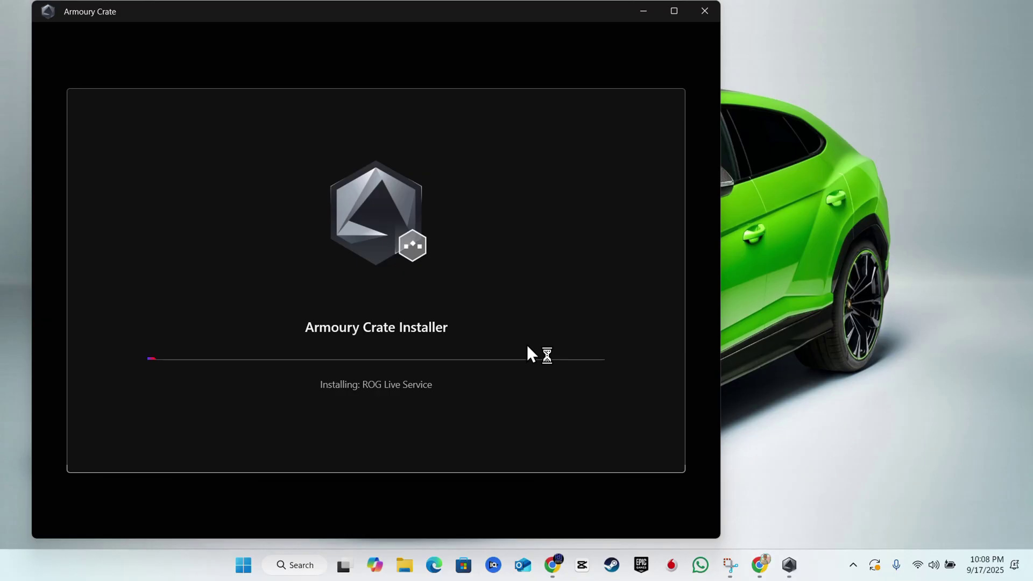
{"action": "left_click", "coordinate": [443, 27]}
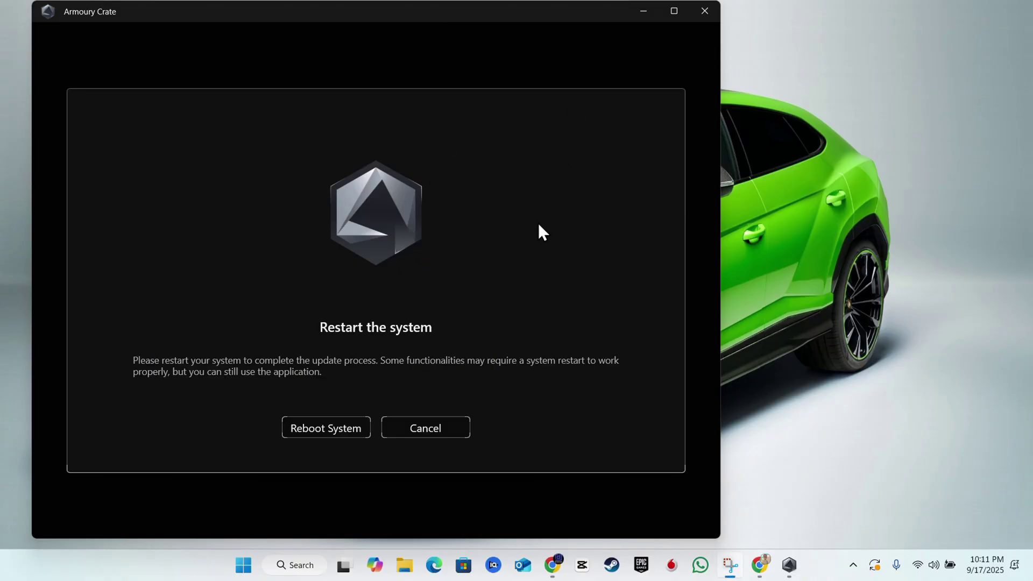